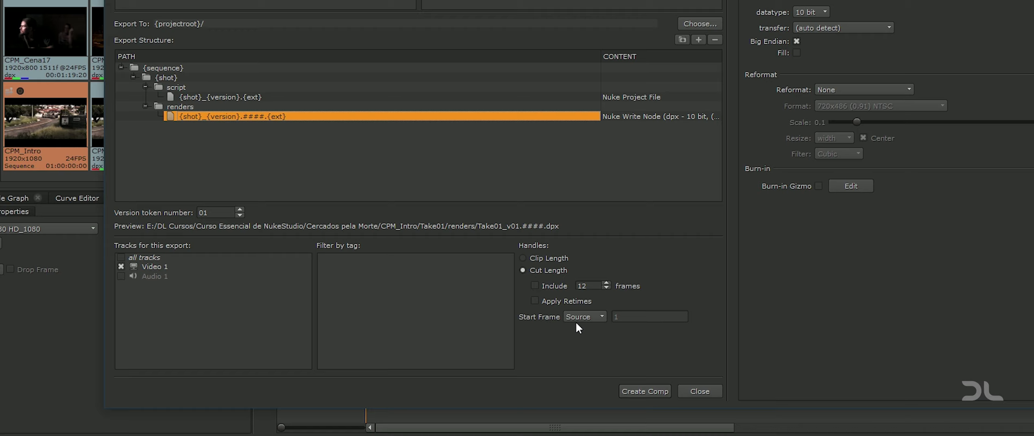
Set the comp start frame to a custom value of 0.
{"action": "left_click", "coordinate": [592, 330]}
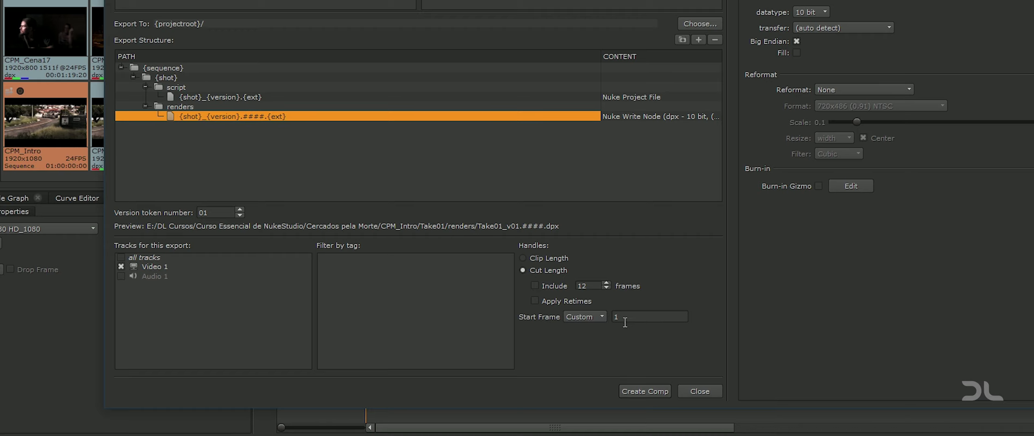
{"action": "left_click", "coordinate": [611, 317]}
{"action": "left_click", "coordinate": [485, 162]}
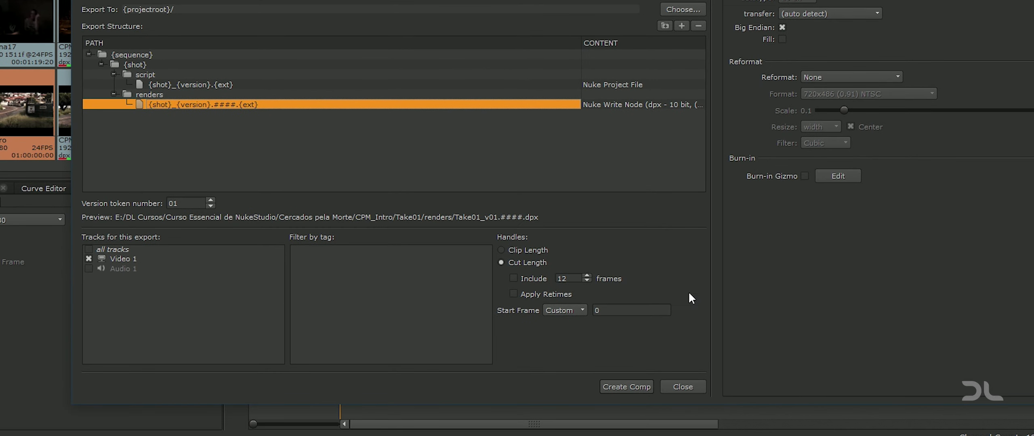
Create a separate Nuke comp for each CPM_Intro take, keeping the export template changes.
{"action": "left_click", "coordinate": [625, 386]}
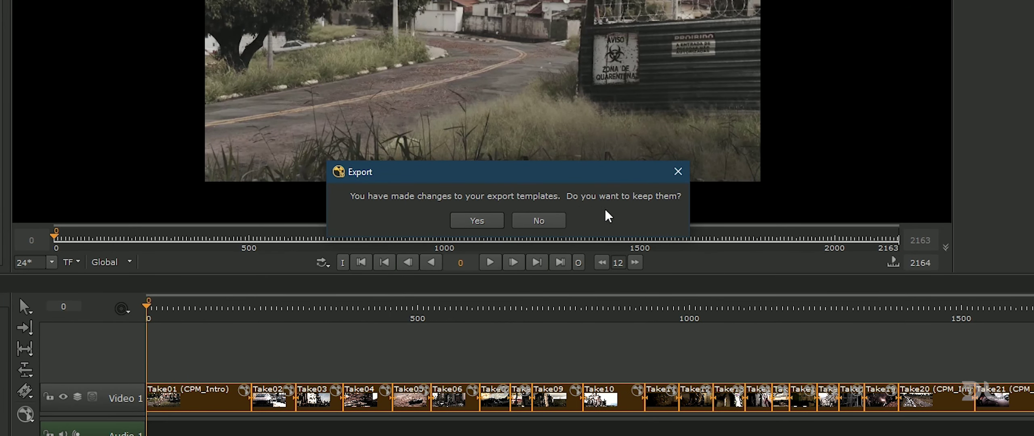
{"action": "left_click", "coordinate": [480, 221]}
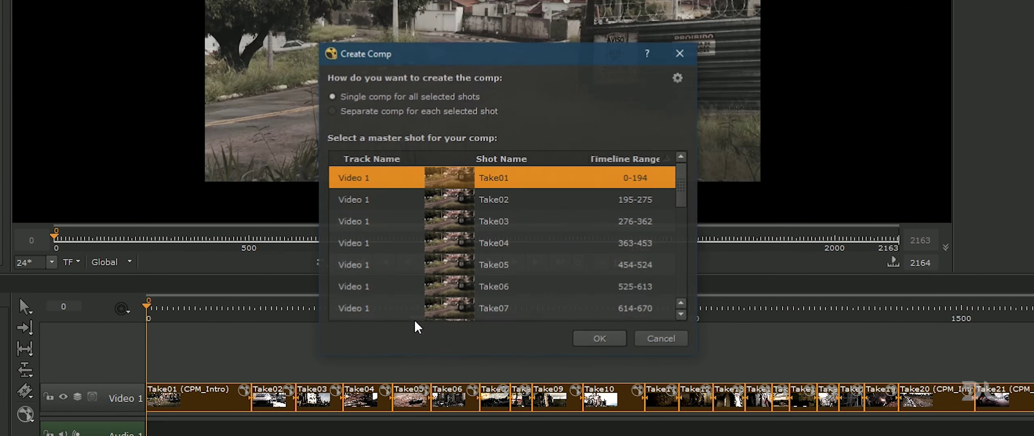
{"action": "left_click", "coordinate": [395, 112]}
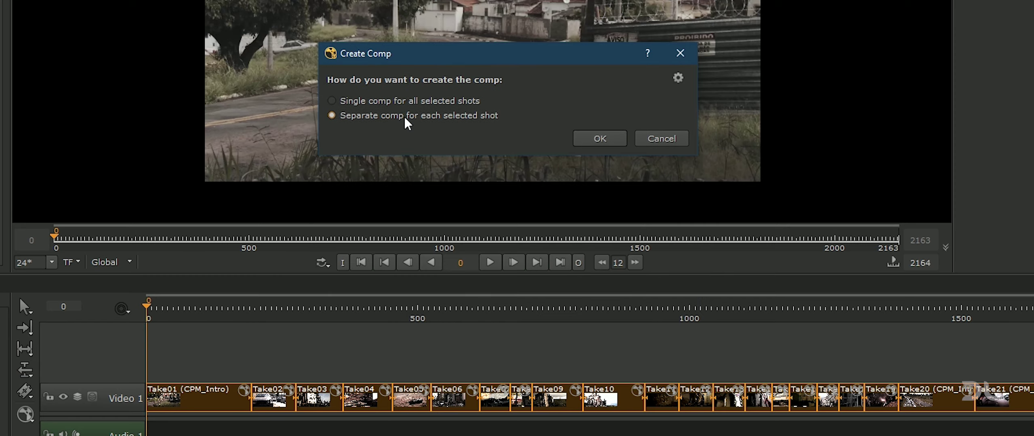
{"action": "left_click", "coordinate": [599, 138]}
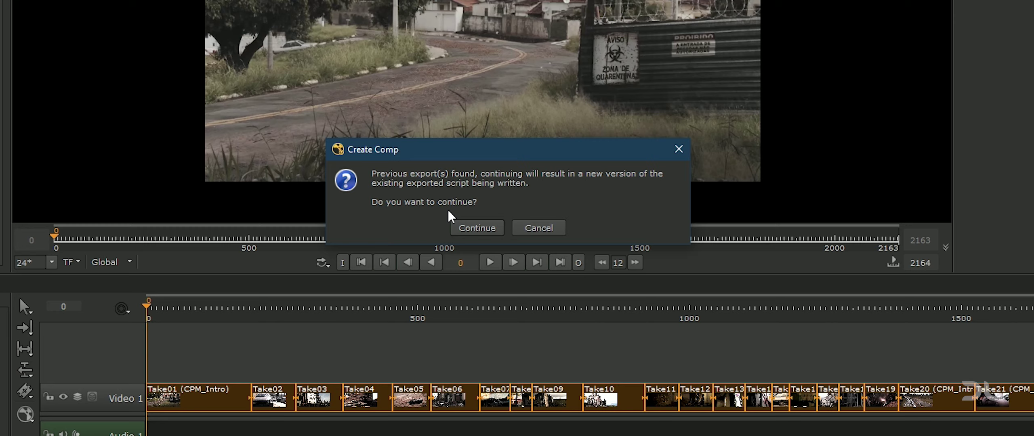
{"action": "left_click", "coordinate": [478, 229]}
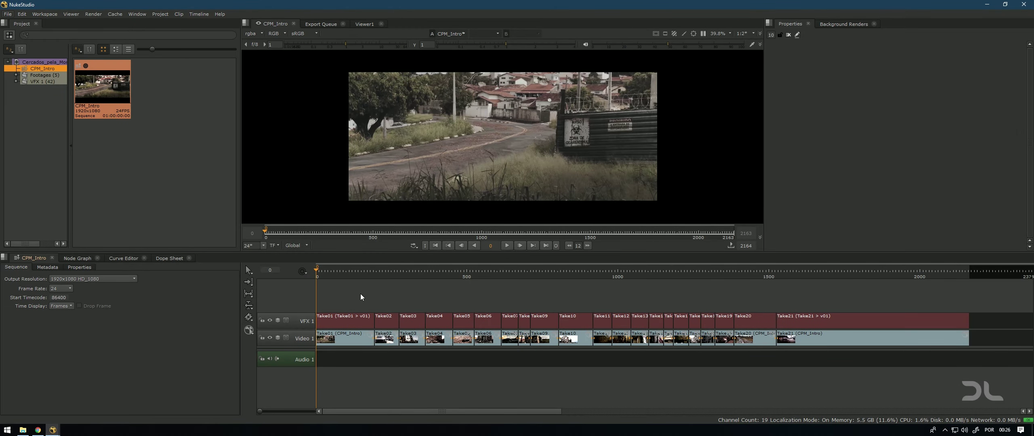
Check on disk that the CPM_Intro export folder holds Take01 to Take21 folders, then return to NukeStudio.
{"action": "left_click", "coordinate": [23, 430]}
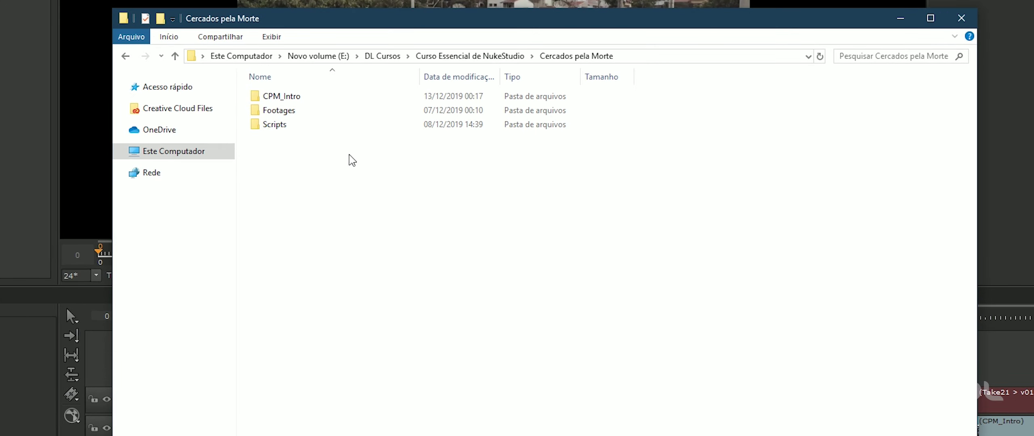
{"action": "double_click", "coordinate": [295, 100]}
{"action": "left_click_drag", "start_coordinate": [427, 432], "coordinate": [324, 412]}
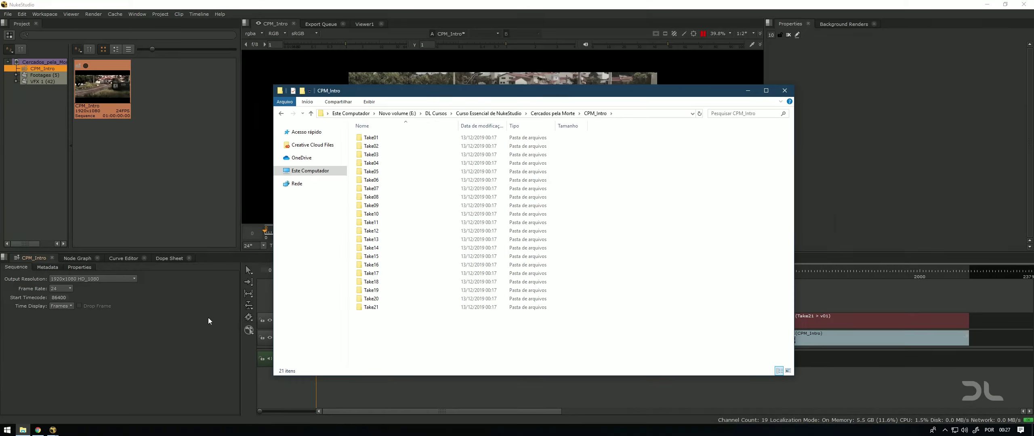
{"action": "left_click", "coordinate": [208, 318]}
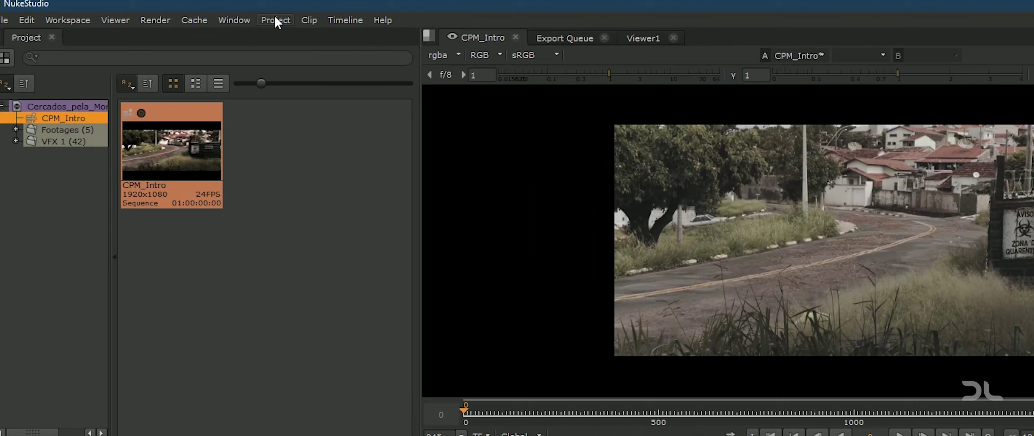
Set the project's export Shot Preset to DL 01 in Project Settings.
{"action": "left_click", "coordinate": [275, 20]}
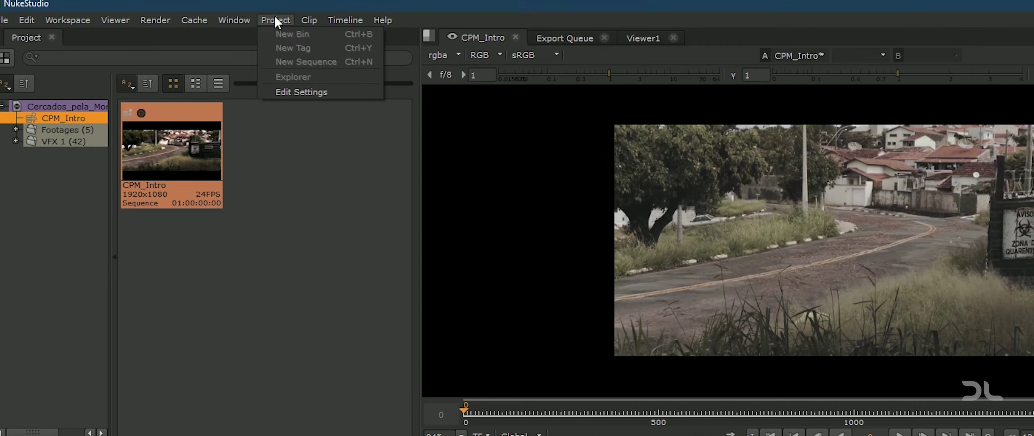
{"action": "left_click", "coordinate": [311, 89]}
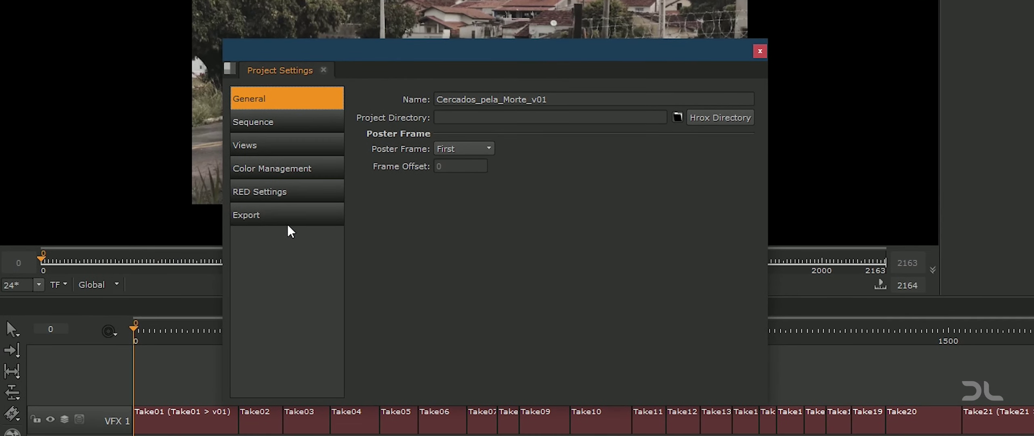
{"action": "left_click", "coordinate": [463, 282]}
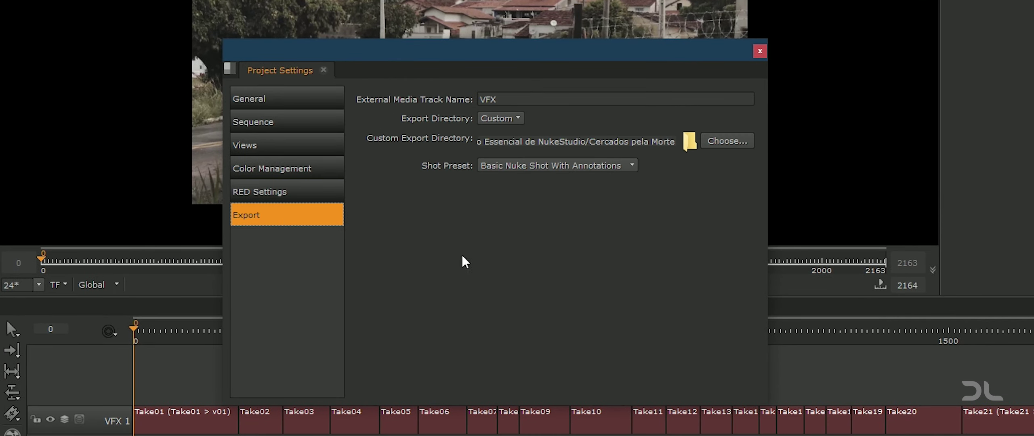
{"action": "left_click", "coordinate": [598, 168]}
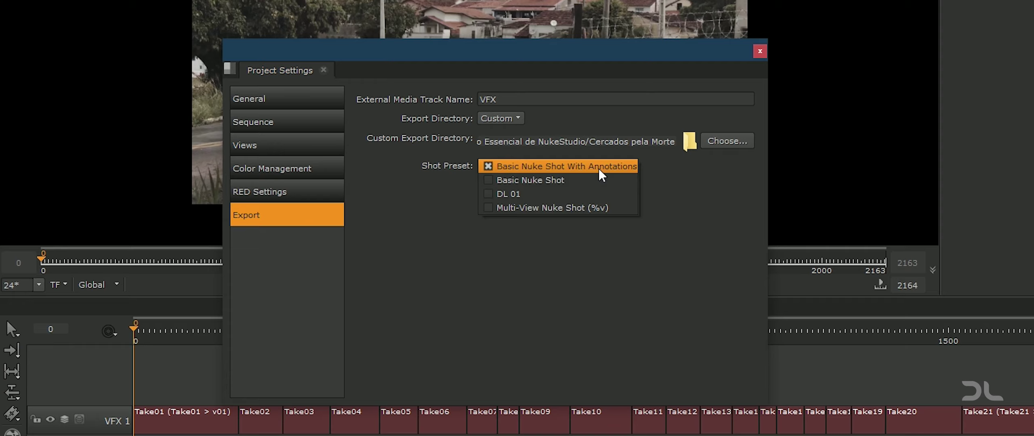
{"action": "left_click", "coordinate": [539, 193]}
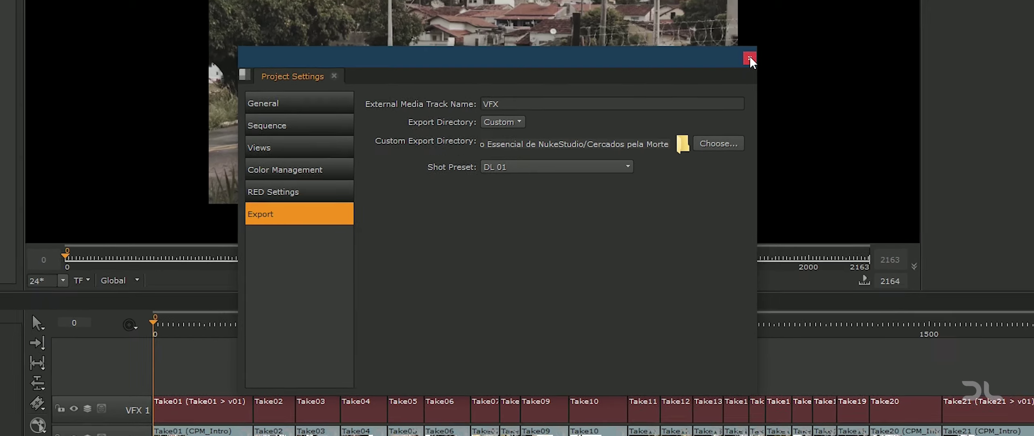
{"action": "left_click", "coordinate": [759, 51]}
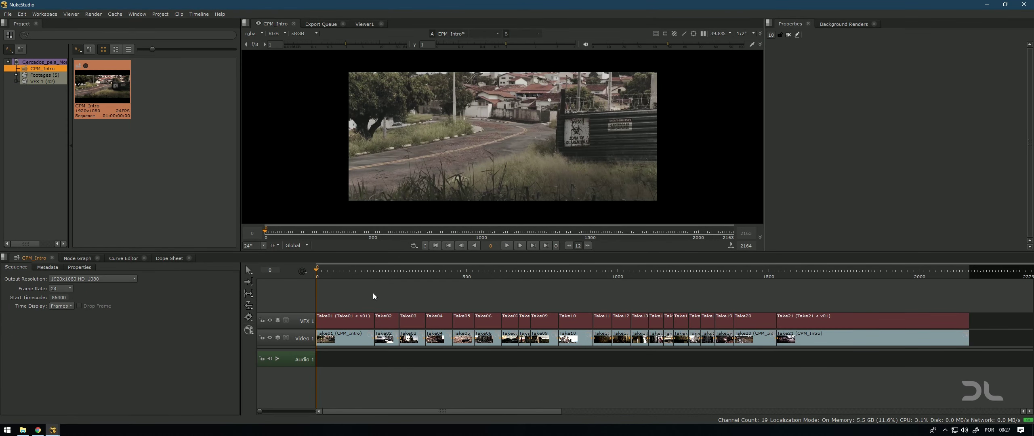
Select the Take01 clips, then browse the Footages bin clips CPM_Cena01 and CPM_Intro.
{"action": "left_click_drag", "start_coordinate": [343, 300], "coordinate": [347, 336]}
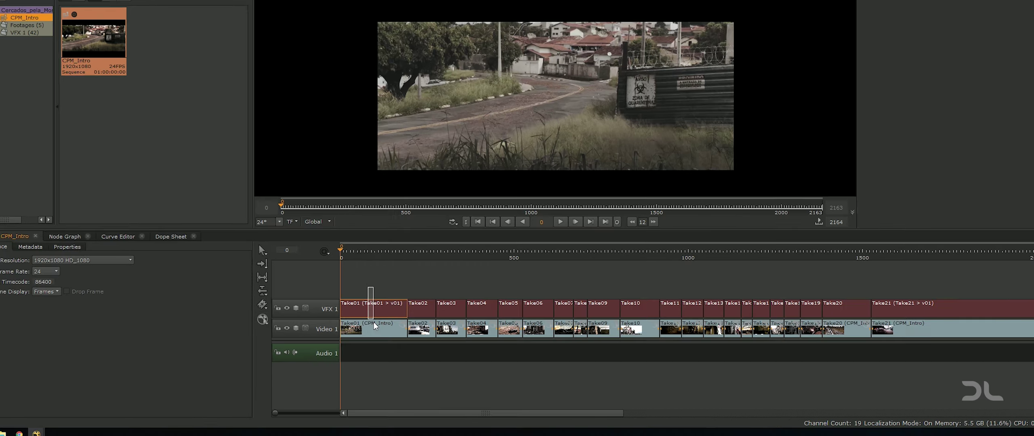
{"action": "left_click", "coordinate": [301, 289]}
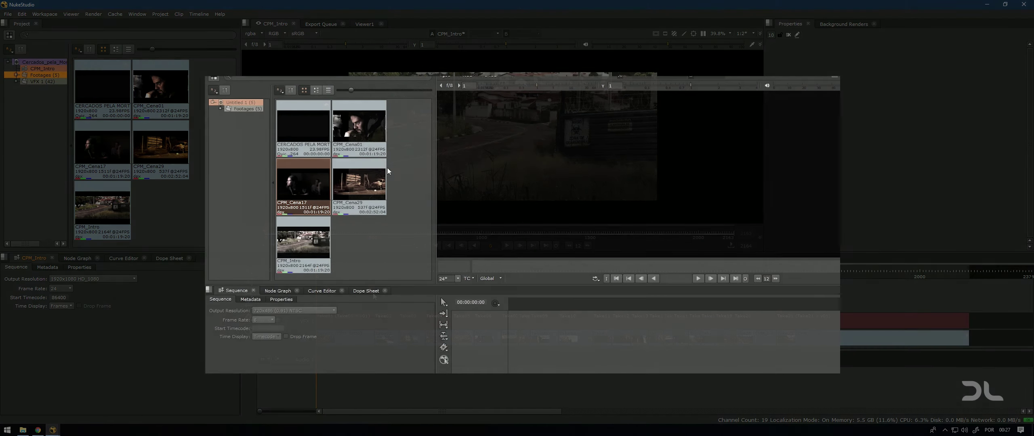
{"action": "left_click", "coordinate": [369, 132]}
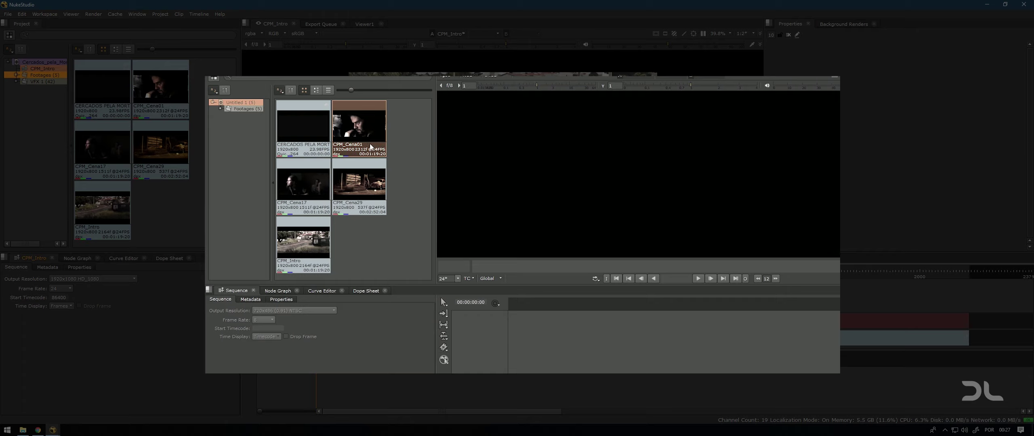
{"action": "left_click", "coordinate": [295, 245]}
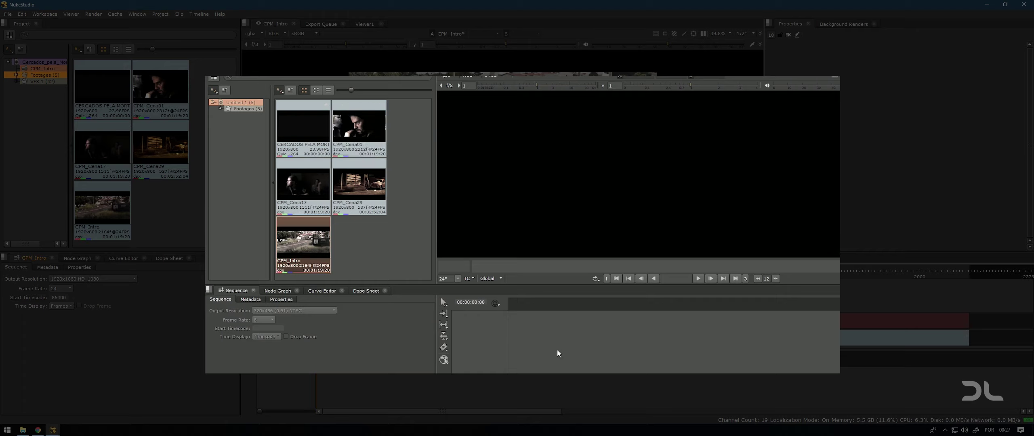
{"action": "left_click_drag", "start_coordinate": [557, 351], "coordinate": [563, 353]}
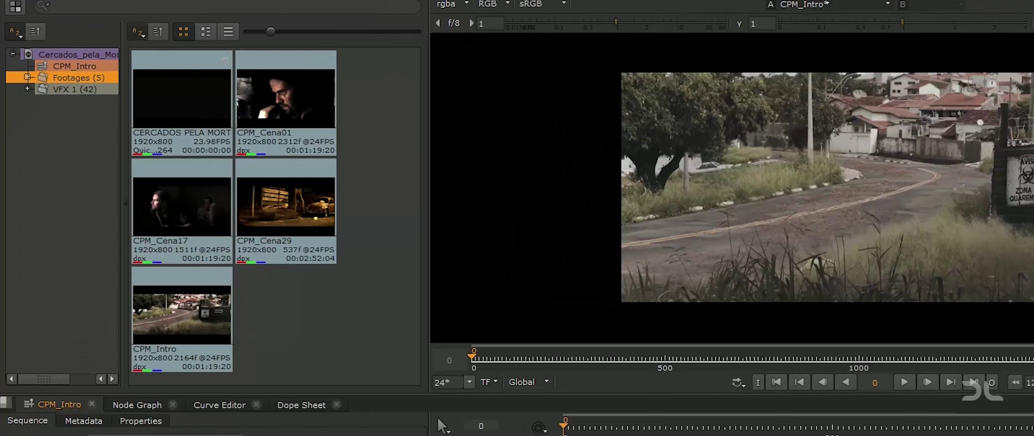
Create a new Sequence 6, move it to the project root and open it.
{"action": "right_click", "coordinate": [77, 120]}
{"action": "mouse_move", "coordinate": [134, 126]}
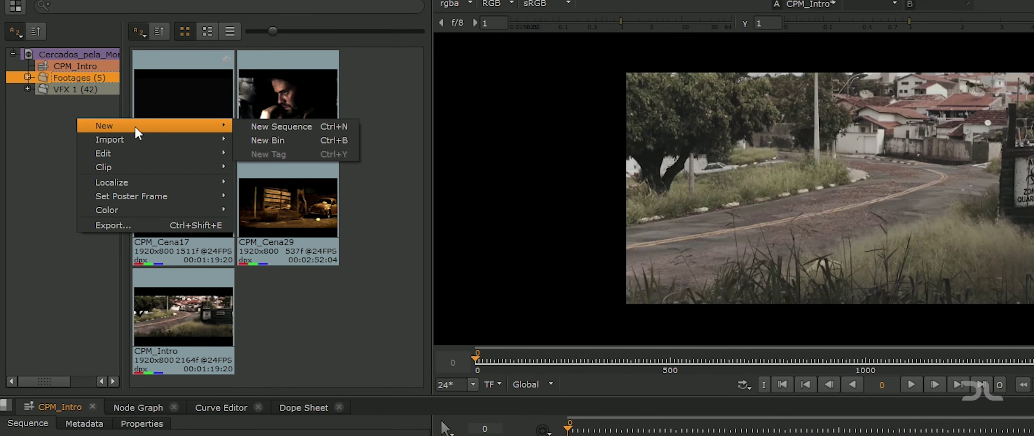
{"action": "left_click", "coordinate": [276, 126]}
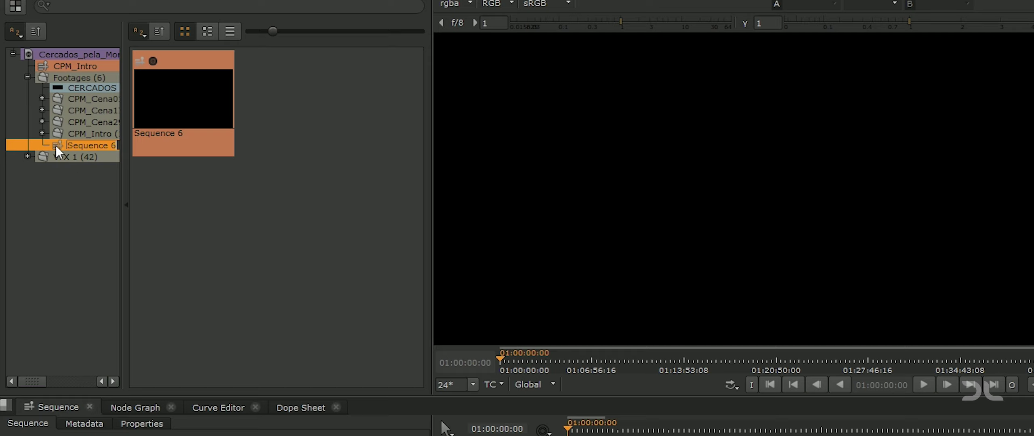
{"action": "left_click_drag", "start_coordinate": [56, 145], "coordinate": [77, 75]}
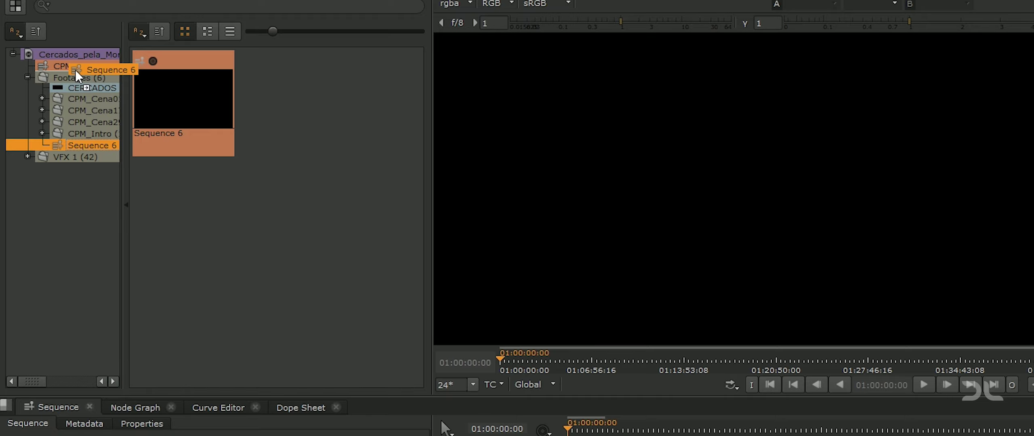
{"action": "left_click_drag", "start_coordinate": [75, 70], "coordinate": [75, 70]}
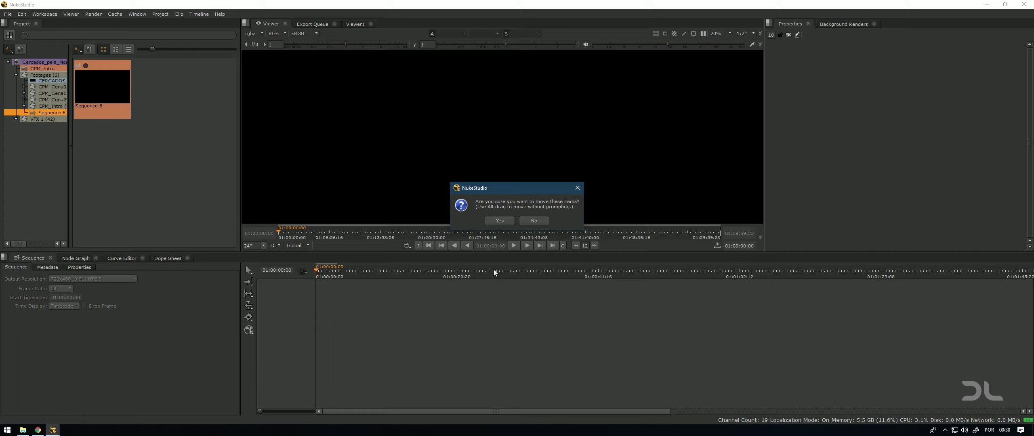
{"action": "left_click", "coordinate": [499, 221]}
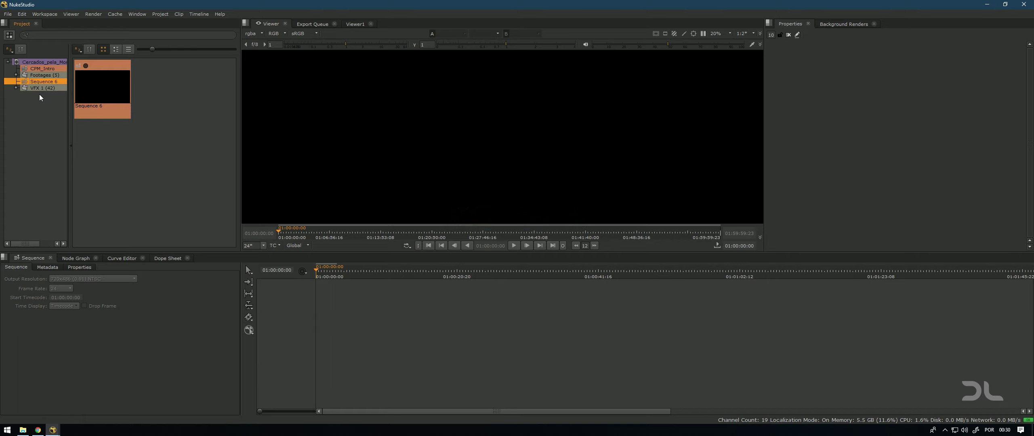
{"action": "double_click", "coordinate": [25, 82]}
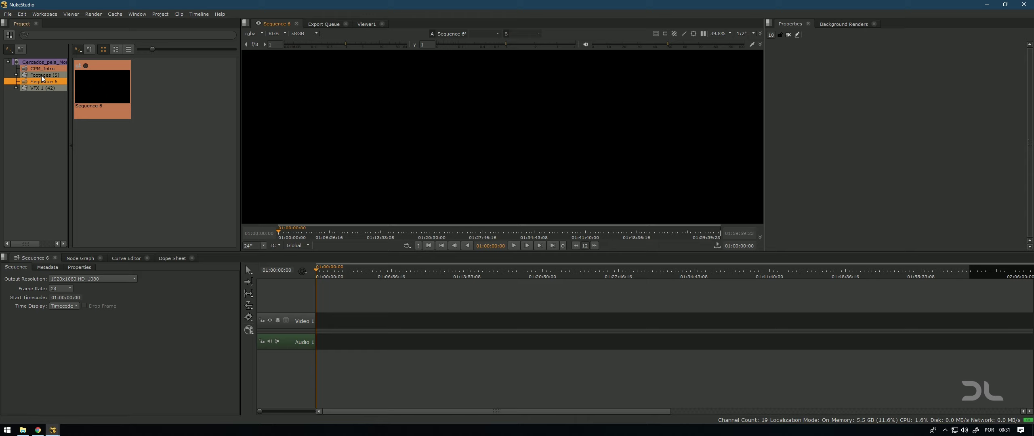
Place the CPM_Cena01 clip on Sequence 6's Video 1 track.
{"action": "left_click", "coordinate": [60, 76]}
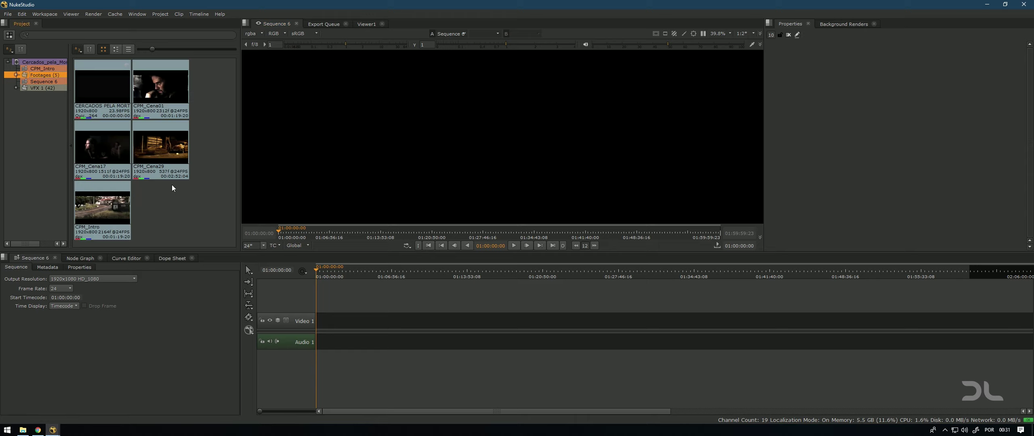
{"action": "left_click_drag", "start_coordinate": [158, 113], "coordinate": [312, 320]}
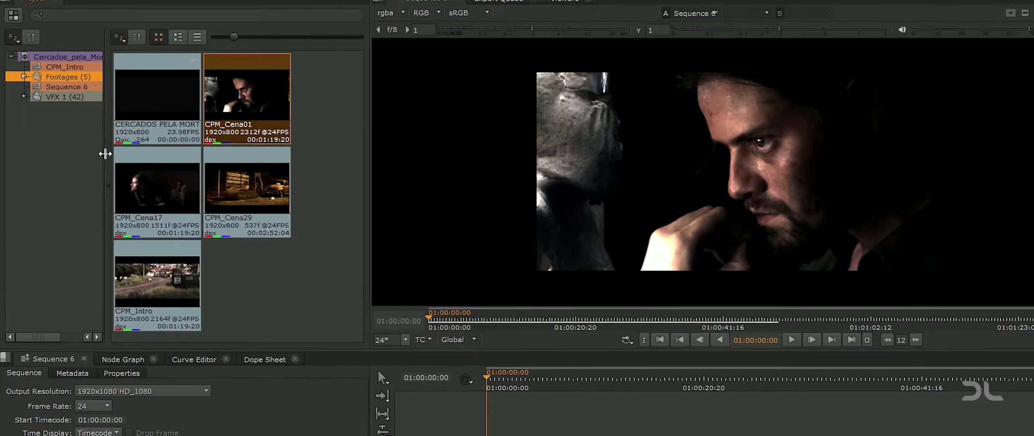
{"action": "left_click", "coordinate": [70, 88]}
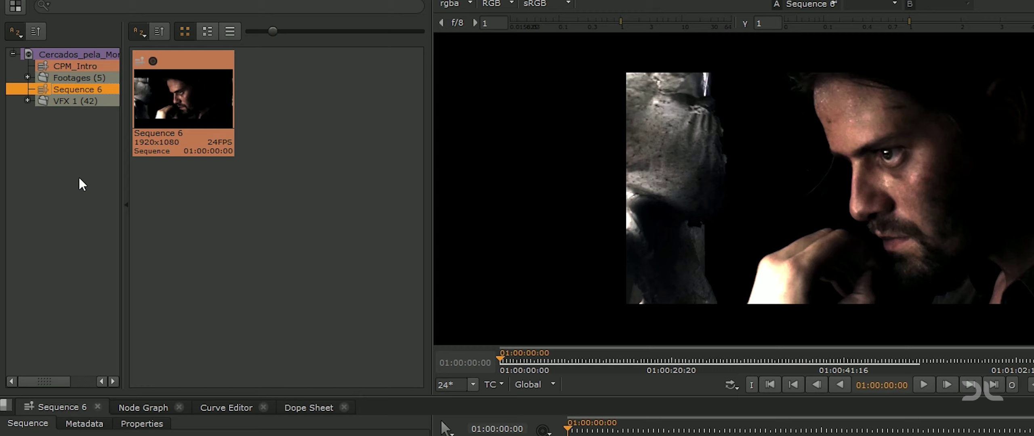
Rename Sequence 6 to CPM_Cena01.
{"action": "left_click", "coordinate": [68, 81]}
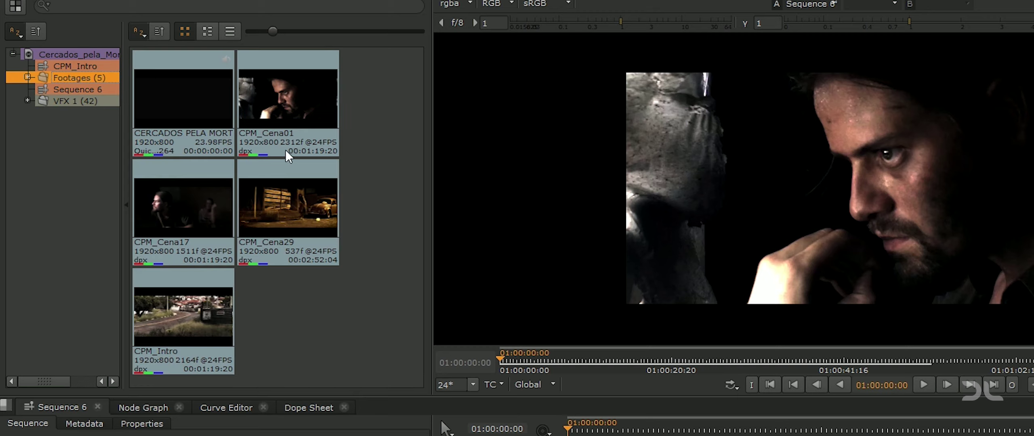
{"action": "left_click", "coordinate": [68, 90]}
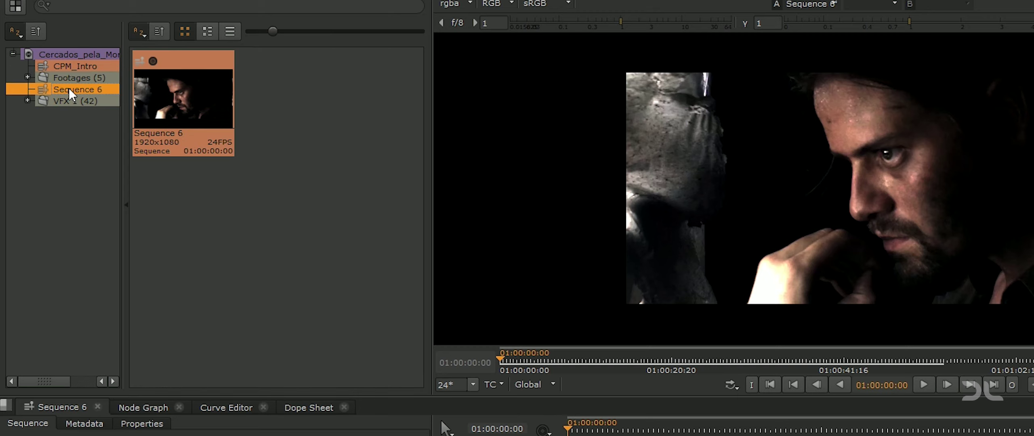
{"action": "left_click", "coordinate": [68, 87]}
{"action": "type", "text": "CPM_"}
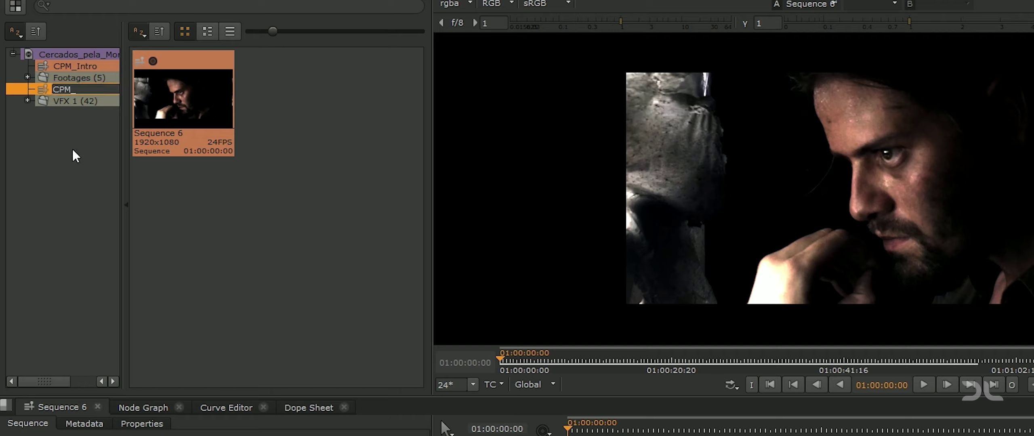
{"action": "type", "text": "Cena01"}
{"action": "key", "text": "Return"}
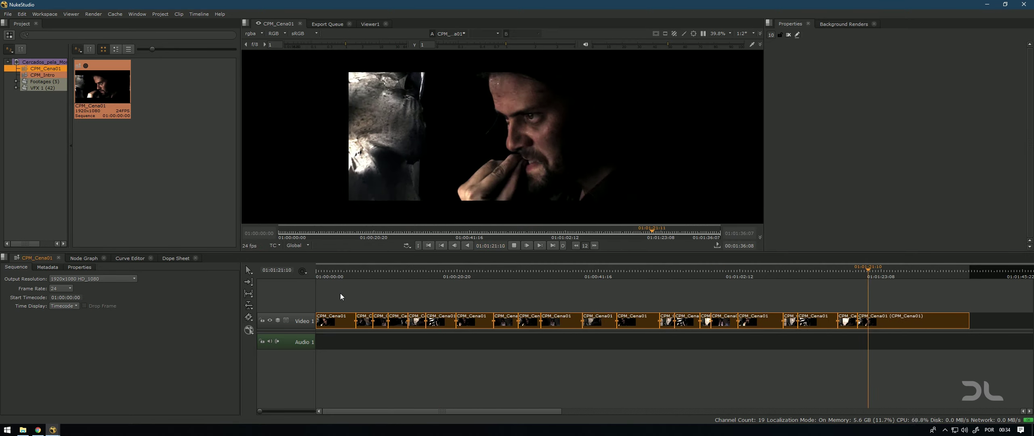
Make the last cut, select all CPM_Cena01 shots, adjust their colour transform and rename them Take## (Take01–Take23).
{"action": "key", "text": "c"}
{"action": "key", "text": "c"}
{"action": "key", "text": "k"}
{"action": "right_click", "coordinate": [341, 322]}
{"action": "mouse_move", "coordinate": [384, 252]}
{"action": "left_click", "coordinate": [468, 249]}
{"action": "right_click", "coordinate": [342, 321]}
{"action": "mouse_move", "coordinate": [422, 275]}
{"action": "left_click", "coordinate": [481, 308]}
{"action": "type", "text": "Take##"}
{"action": "key", "text": "Return"}
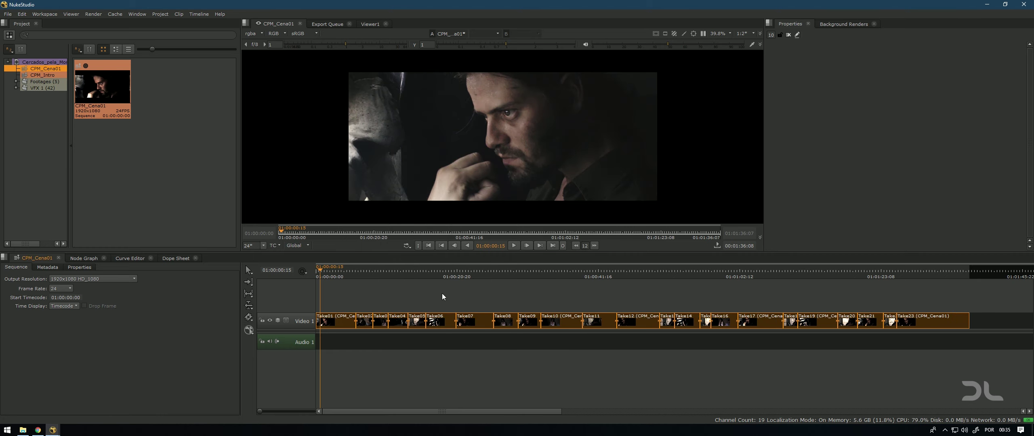
Create a separate comp for each selected CPM_Cena01 shot.
{"action": "left_click", "coordinate": [249, 329]}
{"action": "left_click", "coordinate": [278, 314]}
{"action": "left_click", "coordinate": [450, 164]}
{"action": "left_click", "coordinate": [567, 177]}
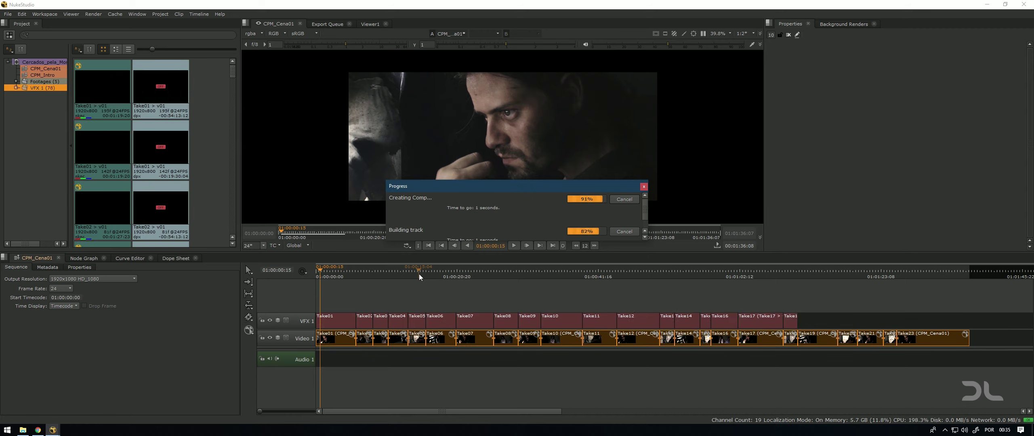
{"action": "left_click", "coordinate": [393, 297]}
Add a new Sequence 7 and move it to the project root.
{"action": "right_click", "coordinate": [46, 115]}
{"action": "mouse_move", "coordinate": [67, 120]}
{"action": "left_click", "coordinate": [152, 118]}
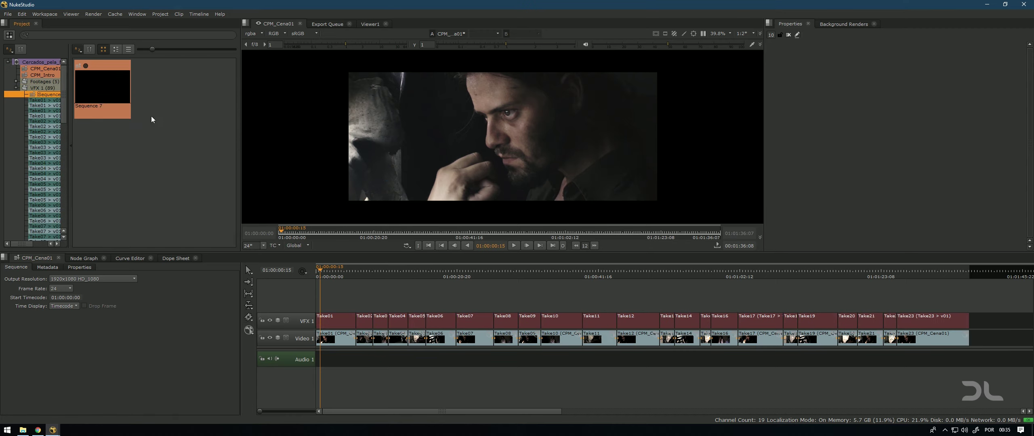
{"action": "left_click_drag", "start_coordinate": [48, 94], "coordinate": [37, 63]}
{"action": "left_click", "coordinate": [499, 222]}
{"action": "left_click", "coordinate": [16, 94]}
Put the CPM_Cena17 clip into Sequence 7 and rename the sequence CPM_Cena17.
{"action": "double_click", "coordinate": [37, 88]}
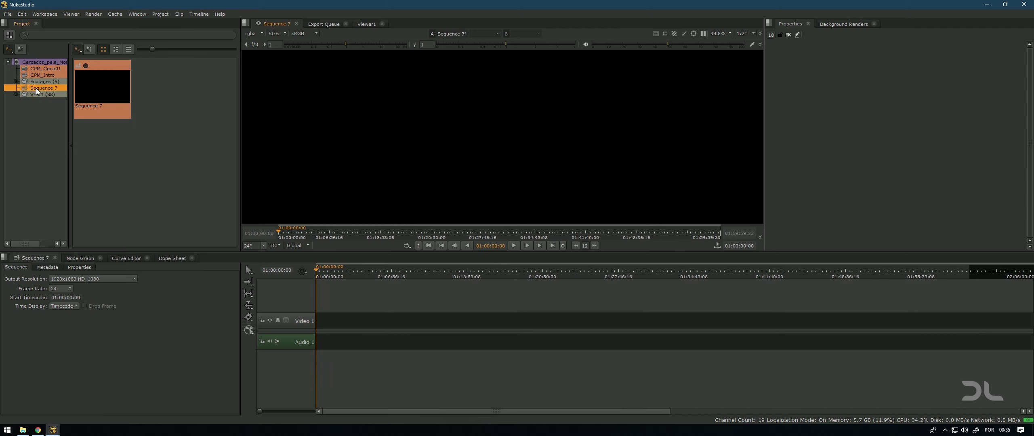
{"action": "left_click", "coordinate": [41, 81]}
{"action": "left_click_drag", "start_coordinate": [103, 146], "coordinate": [325, 321]}
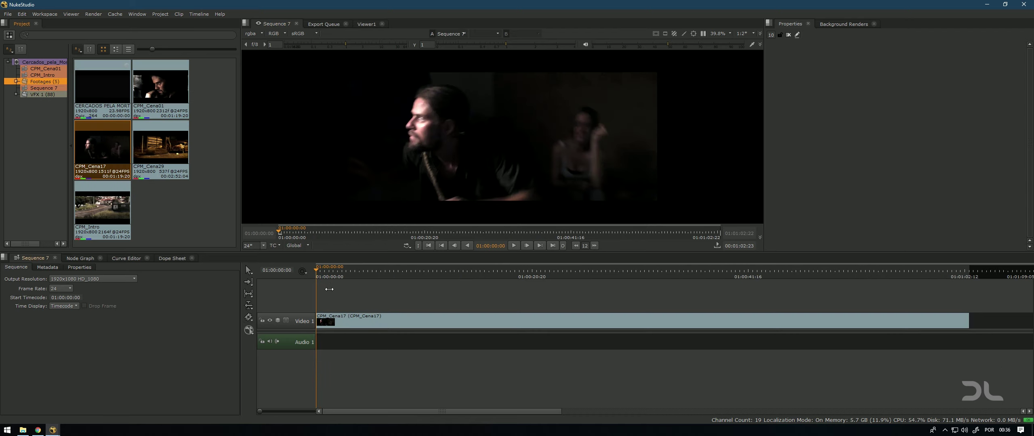
{"action": "double_click", "coordinate": [41, 86]}
{"action": "type", "text": "CPM"}
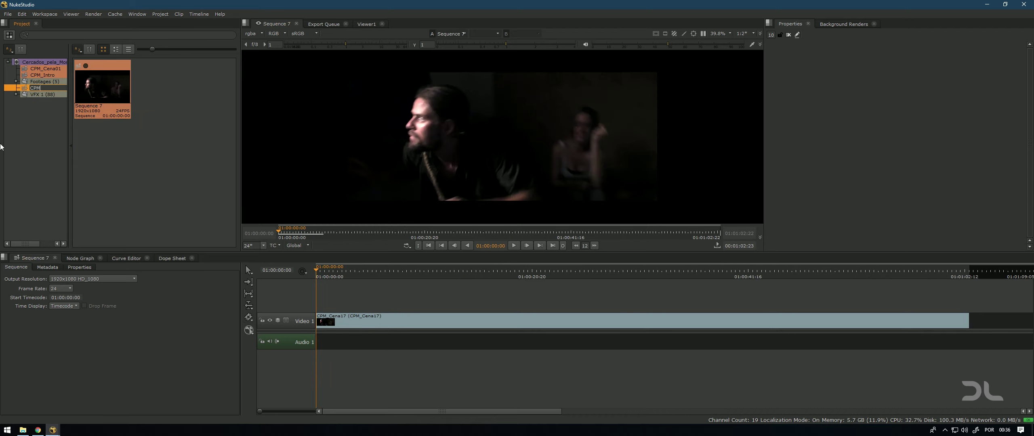
{"action": "type", "text": "_Cena17"}
{"action": "key", "text": "Return"}
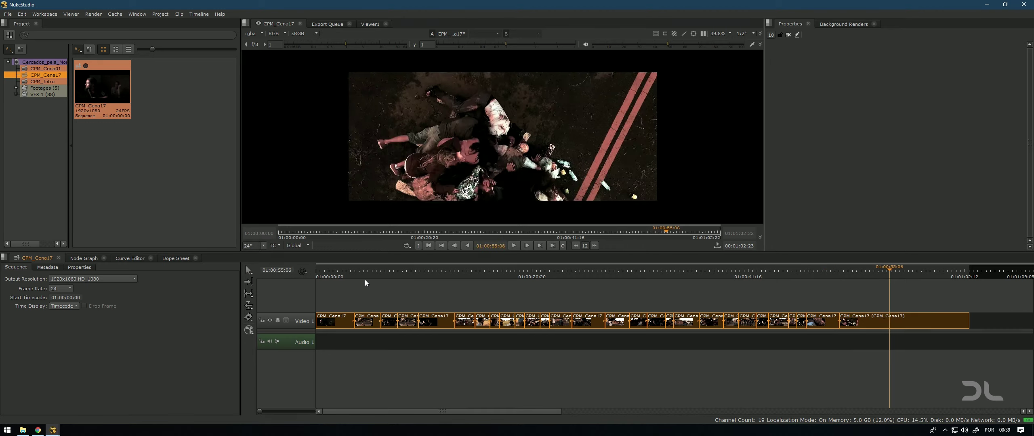
Select all CPM_Cena17 shots and rename them Take01 onward.
{"action": "left_click_drag", "start_coordinate": [647, 274], "coordinate": [878, 301]}
{"action": "right_click", "coordinate": [867, 322]}
{"action": "key", "text": "Escape"}
{"action": "right_click", "coordinate": [869, 322]}
{"action": "left_click", "coordinate": [813, 305]}
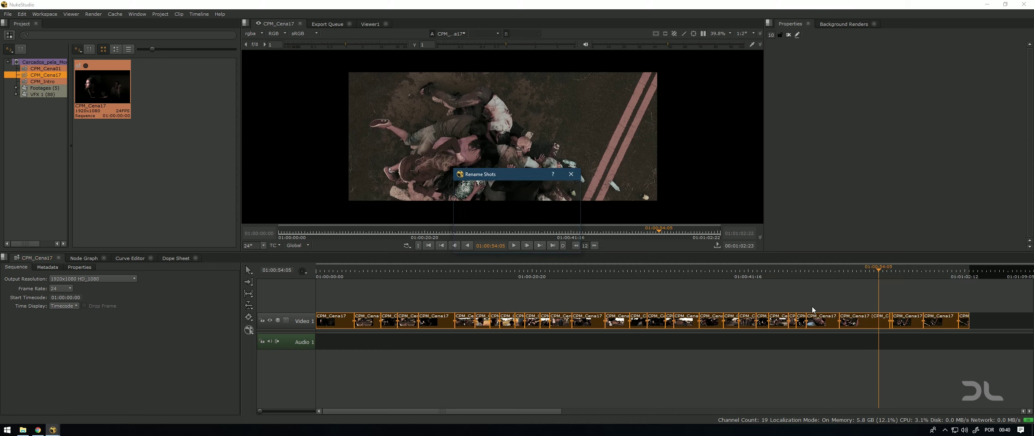
{"action": "left_click", "coordinate": [526, 244]}
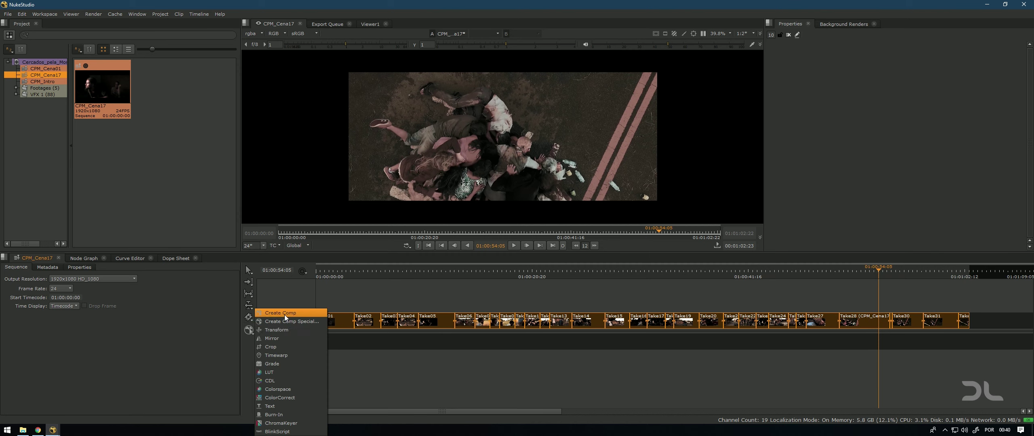
Create a separate comp for each CPM_Cena17 shot.
{"action": "left_click", "coordinate": [284, 321]}
{"action": "left_click", "coordinate": [440, 163]}
{"action": "left_click", "coordinate": [568, 176]}
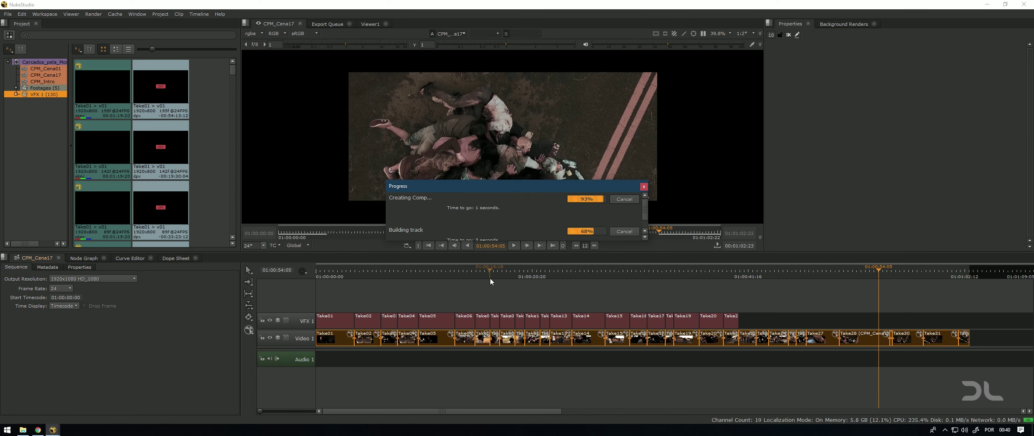
Add a new Sequence 8 at the project root and open it.
{"action": "right_click", "coordinate": [31, 130]}
{"action": "mouse_move", "coordinate": [73, 134]}
{"action": "left_click", "coordinate": [134, 136]}
{"action": "left_click_drag", "start_coordinate": [33, 101], "coordinate": [34, 75]}
{"action": "left_click", "coordinate": [15, 101]}
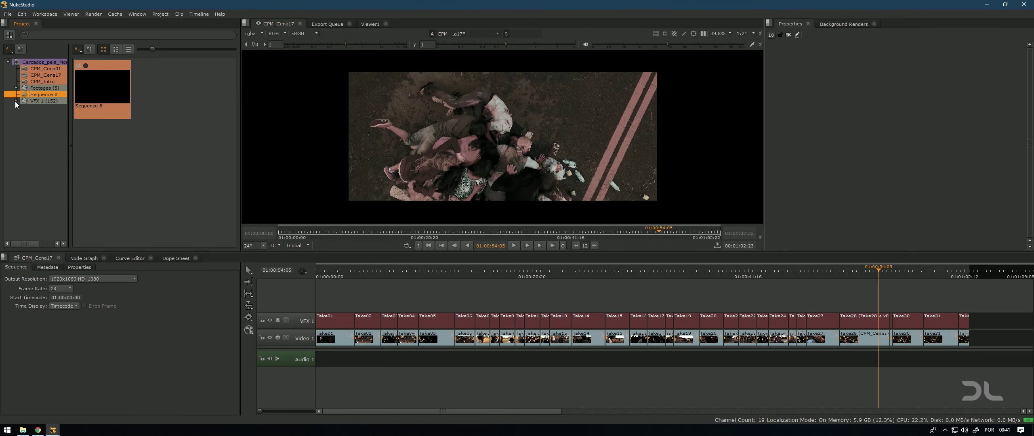
{"action": "double_click", "coordinate": [41, 95]}
{"action": "left_click", "coordinate": [42, 88]}
Place the CPM_Cena29 clip in Sequence 8 and rename the sequence CPM_Cena29.
{"action": "left_click_drag", "start_coordinate": [159, 148], "coordinate": [318, 319]}
{"action": "left_click", "coordinate": [42, 95]}
{"action": "key", "text": "F2"}
{"action": "type", "text": "CPM_Cena29"}
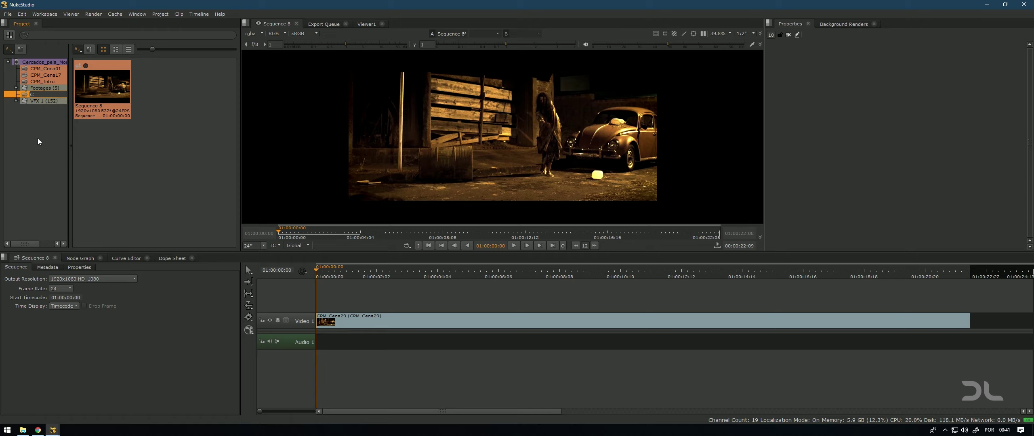
{"action": "key", "text": "Return"}
Cut the CPM_Cena29 clip into shots and rename them Take## (Take01 onward).
{"action": "left_click", "coordinate": [344, 321]}
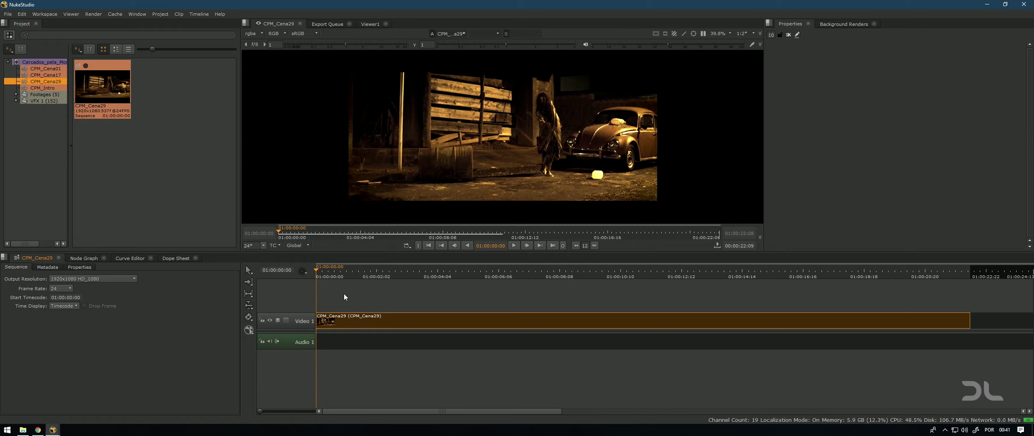
{"action": "key", "text": "l"}
{"action": "key", "text": "alt+c"}
{"action": "key", "text": "alt+c"}
{"action": "key", "text": "alt+c"}
{"action": "key", "text": "alt+c"}
{"action": "key", "text": "alt+c"}
{"action": "key", "text": "alt+c"}
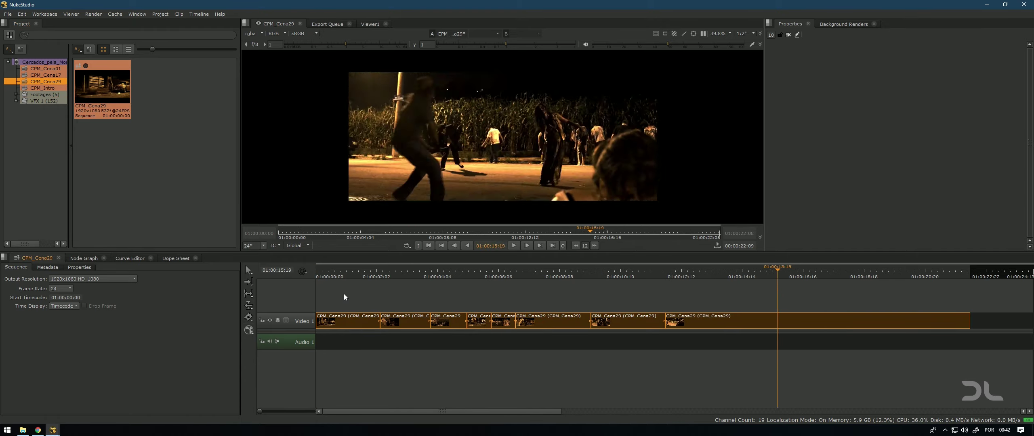
{"action": "right_click", "coordinate": [735, 321]}
{"action": "left_click", "coordinate": [860, 273]}
{"action": "right_click", "coordinate": [701, 322]}
{"action": "mouse_move", "coordinate": [779, 282]}
{"action": "left_click", "coordinate": [844, 335]}
{"action": "type", "text": "Take##"}
{"action": "key", "text": "Return"}
Create a separate comp for each CPM_Cena29 shot.
{"action": "left_click", "coordinate": [249, 330]}
{"action": "left_click", "coordinate": [276, 335]}
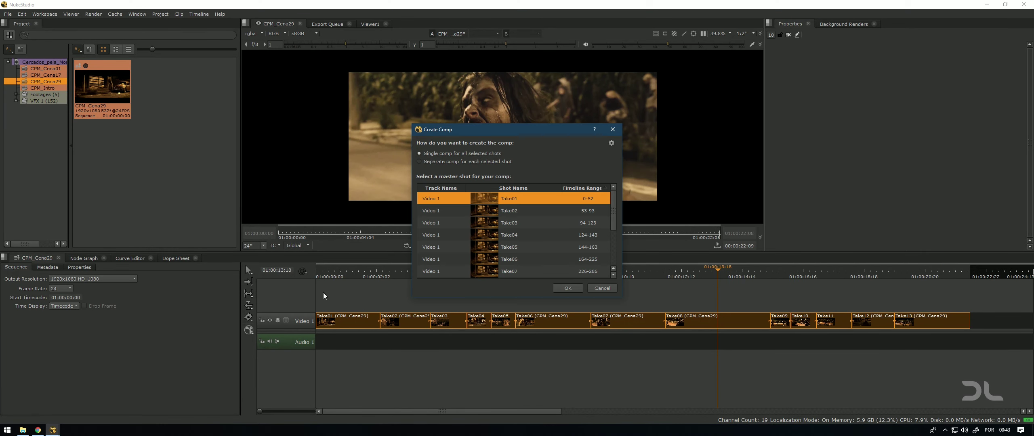
{"action": "left_click", "coordinate": [484, 161]}
{"action": "left_click", "coordinate": [568, 176]}
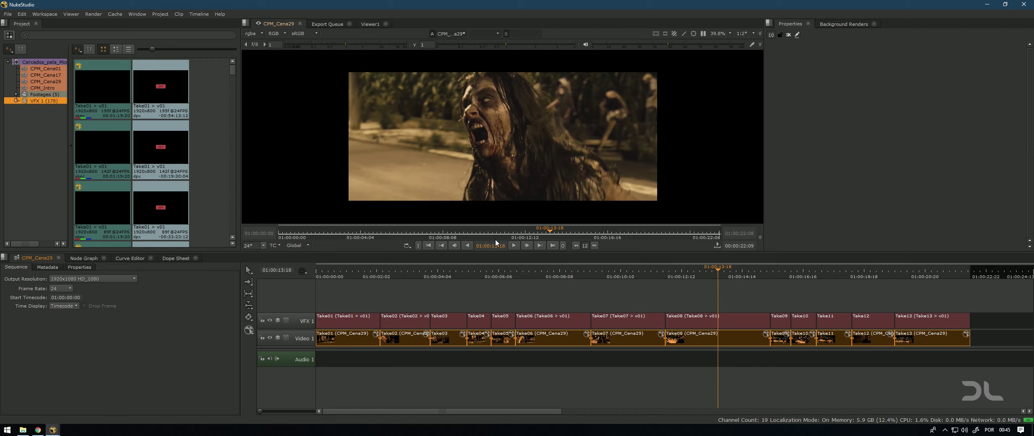
Review the CPM_Cena01, CPM_Cena17, CPM_Cena29 and CPM_Intro sequences, then open the CPM_Cena01 folder.
{"action": "double_click", "coordinate": [24, 68]}
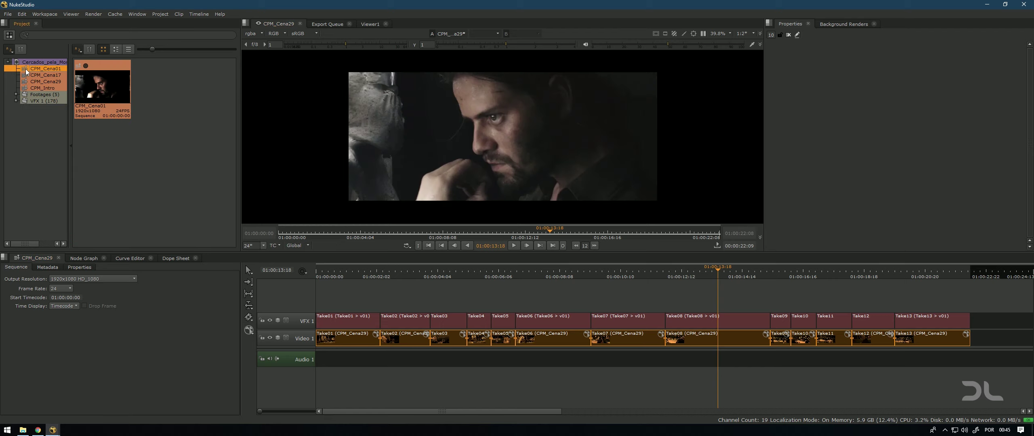
{"action": "double_click", "coordinate": [25, 74]}
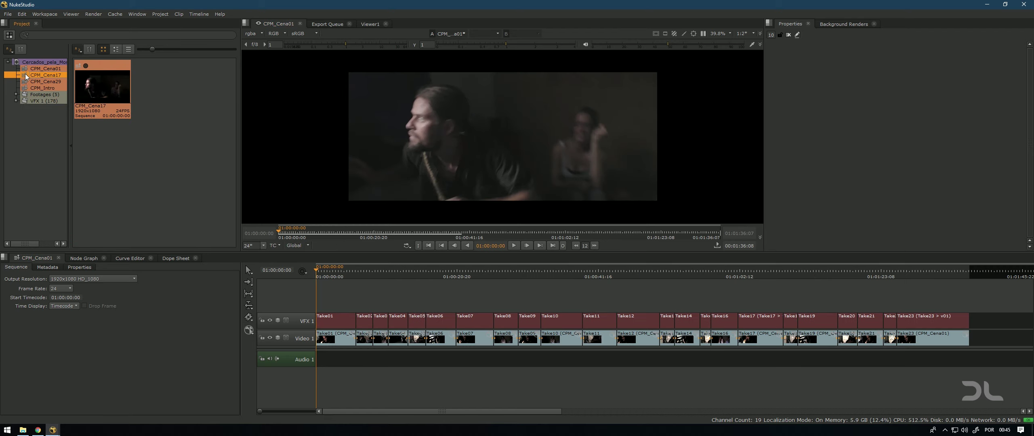
{"action": "double_click", "coordinate": [25, 81]}
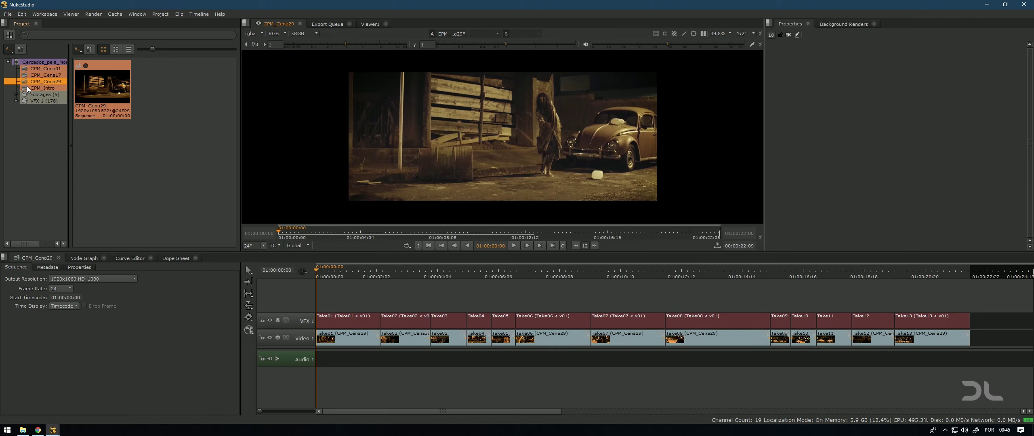
{"action": "left_click", "coordinate": [25, 88]}
{"action": "double_click", "coordinate": [25, 89]}
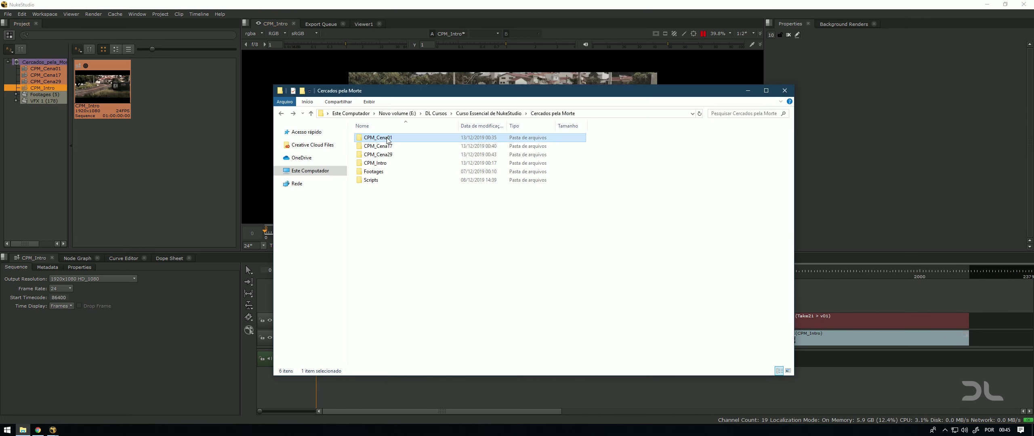
{"action": "double_click", "coordinate": [387, 138]}
Inspect the take folders in CPM_Cena17, CPM_Cena29 (Take01–Take13) and CPM_Intro (21 takes).
{"action": "left_click", "coordinate": [549, 114]}
{"action": "double_click", "coordinate": [404, 146]}
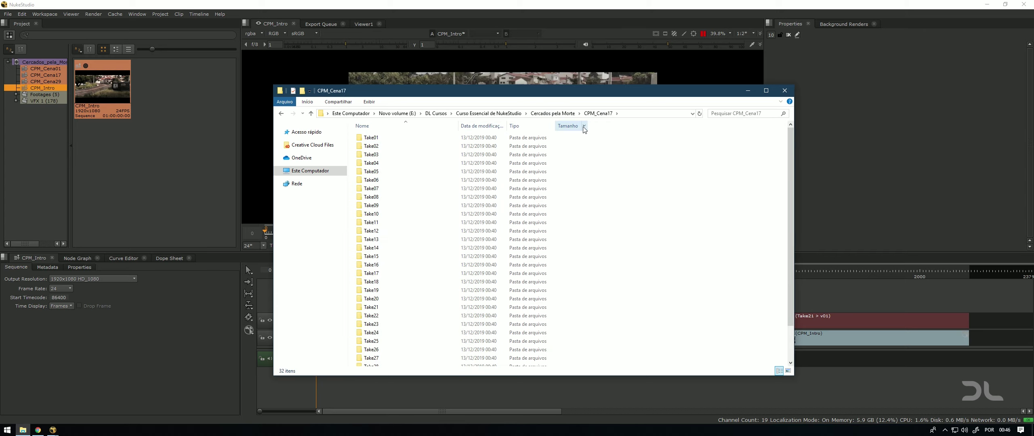
{"action": "left_click", "coordinate": [552, 114]}
{"action": "double_click", "coordinate": [399, 155]}
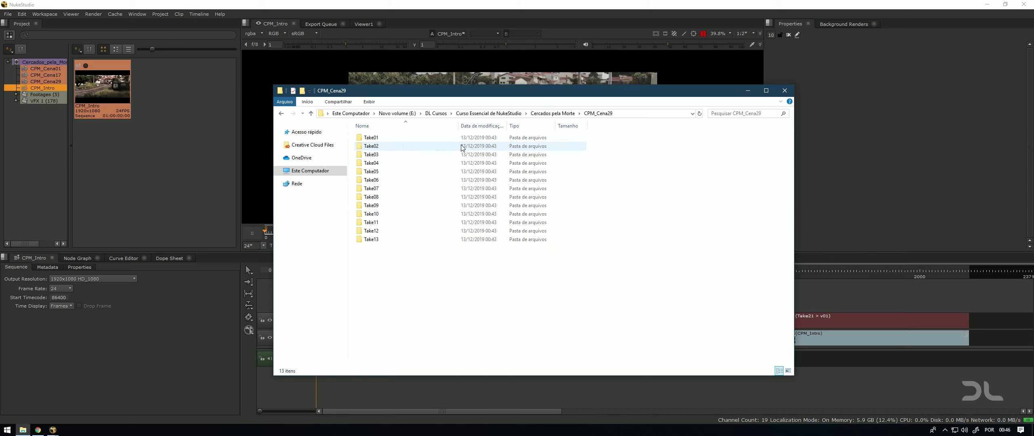
{"action": "left_click", "coordinate": [567, 114]}
{"action": "double_click", "coordinate": [388, 164]}
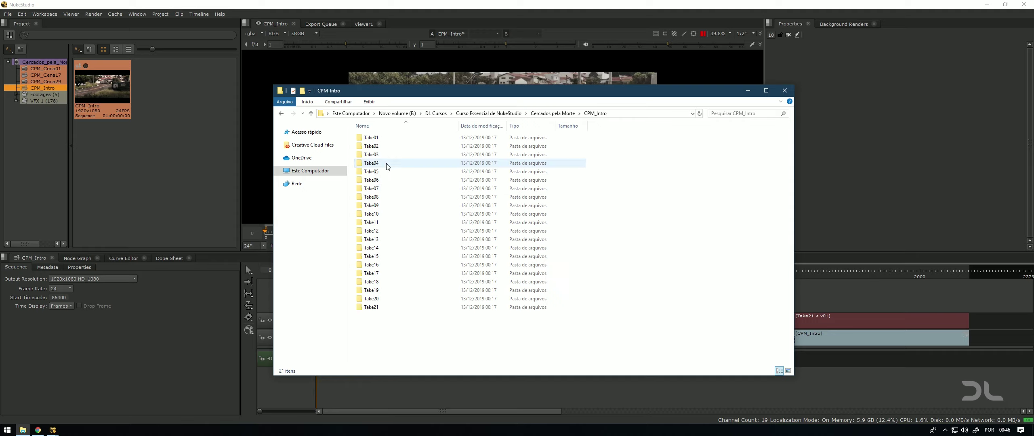
{"action": "left_click", "coordinate": [573, 114]}
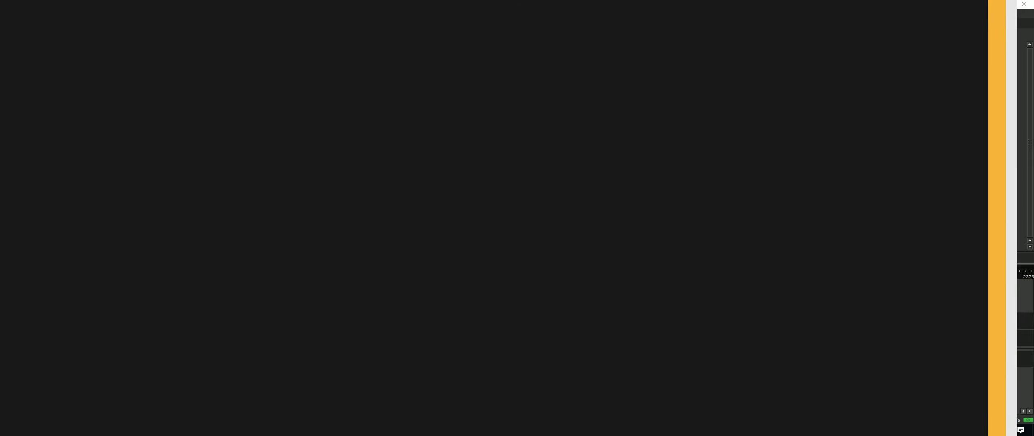